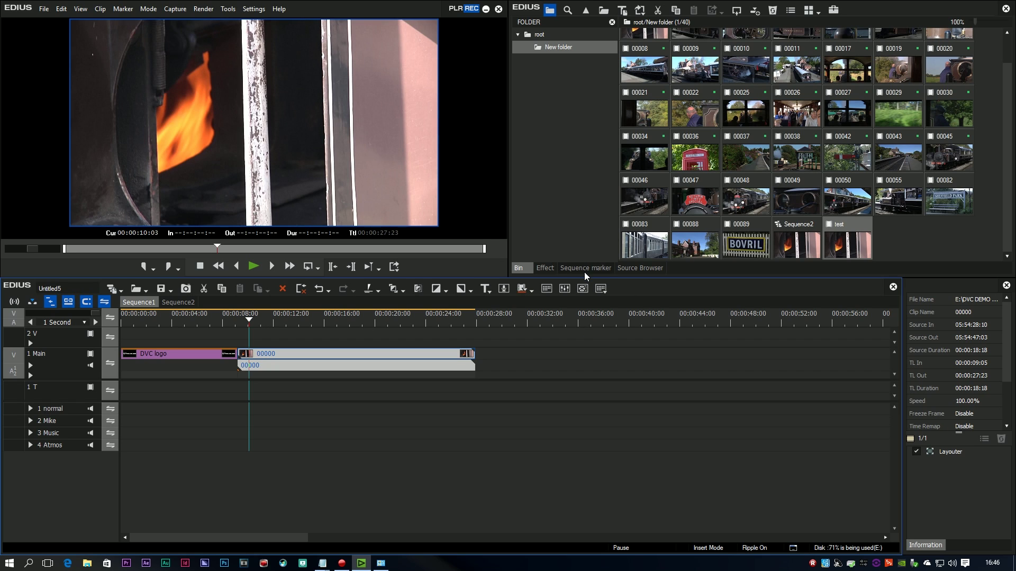
# Scrub the playhead forward, then cue it back to 00:00:14:05
pyautogui.moveTo(300, 321); pyautogui.dragTo(329, 321)
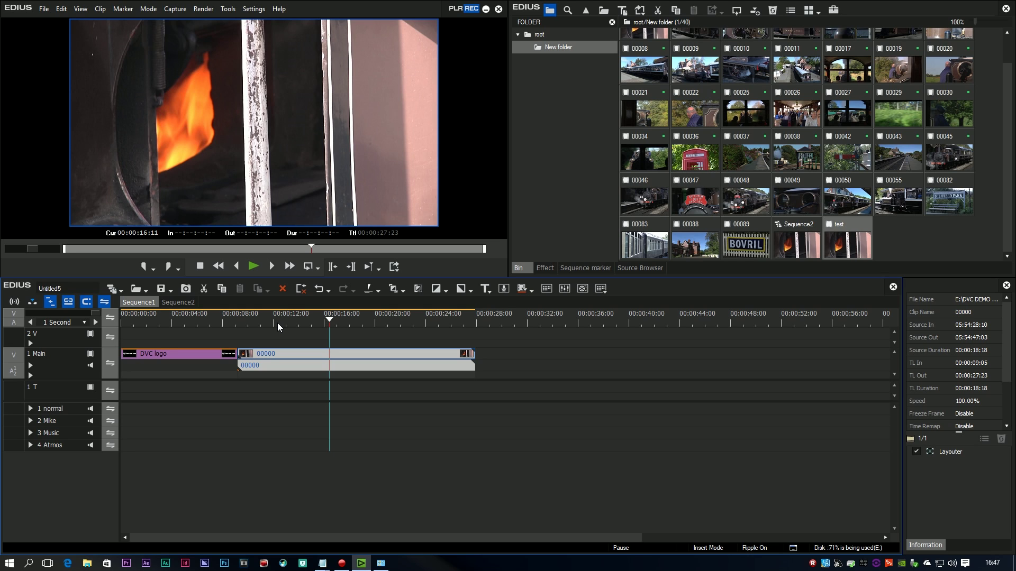
pyautogui.moveTo(347, 317); pyautogui.dragTo(301, 327)
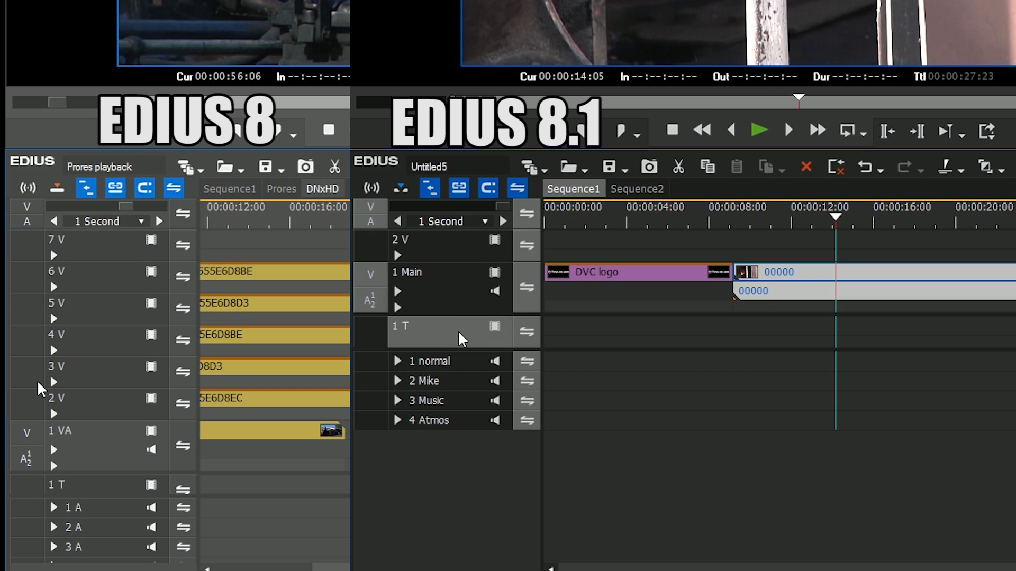
# Select track 2 V and patch source video to 2 V and source audio to 2 Mike
pyautogui.click(464, 253)
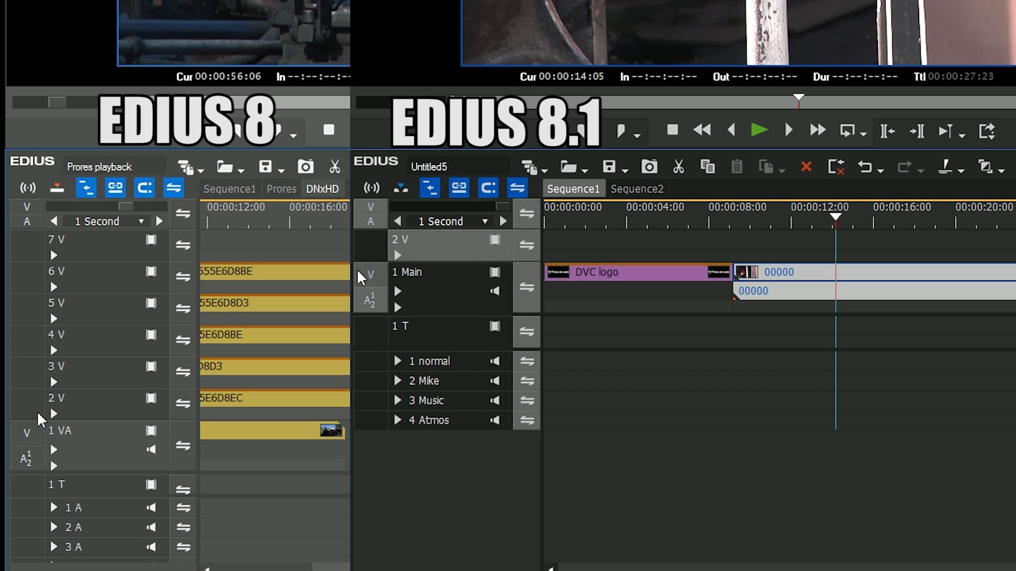
pyautogui.moveTo(371, 275); pyautogui.dragTo(369, 245)
pyautogui.moveTo(369, 300); pyautogui.dragTo(369, 381)
pyautogui.moveTo(26, 433); pyautogui.dragTo(27, 373)
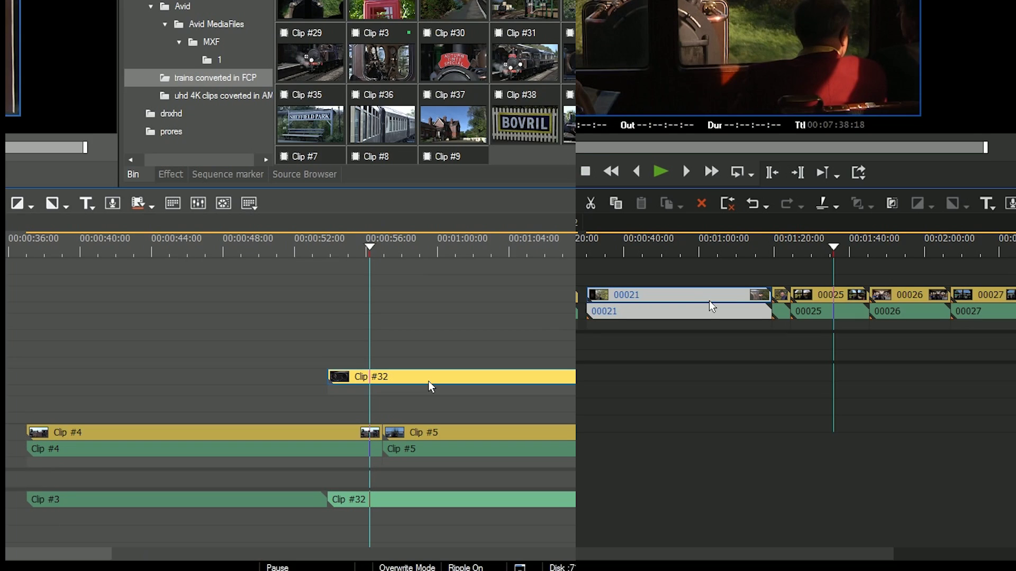
# Select Clips #5 and #4 to compare highlights, then mark In and Out points
pyautogui.click(417, 433)
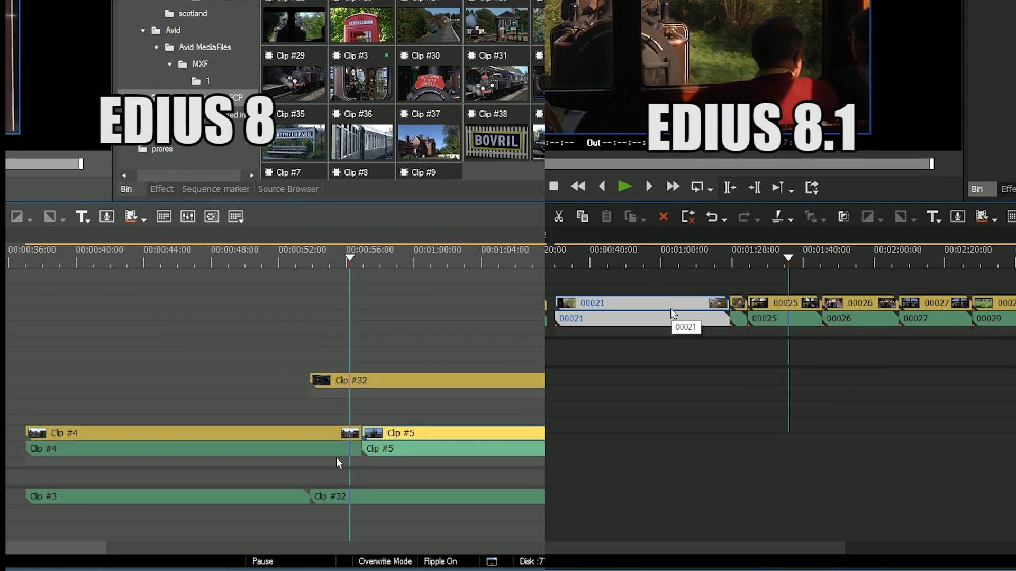
pyautogui.click(279, 444)
pyautogui.click(204, 256)
pyautogui.press('i')
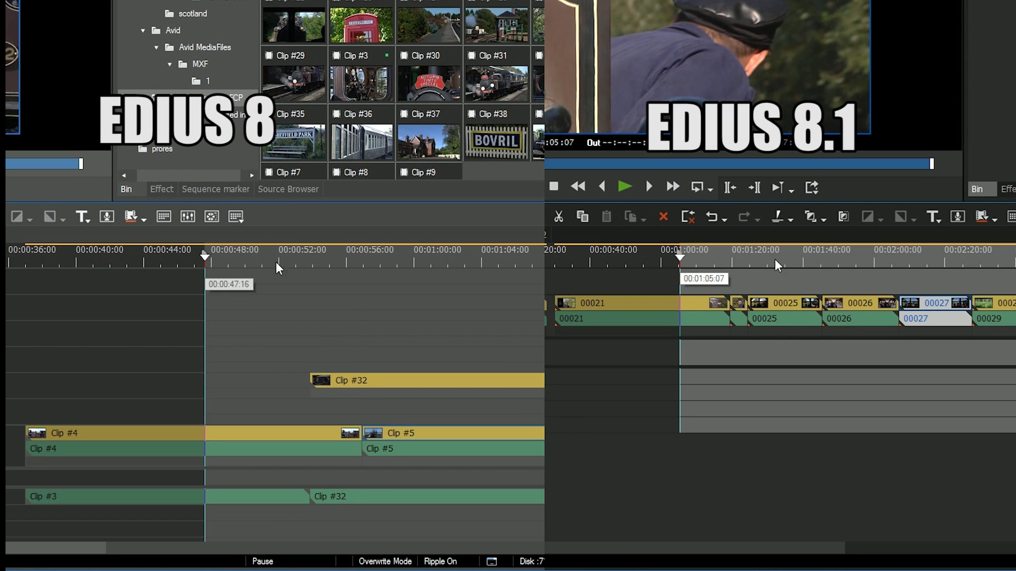
pyautogui.click(310, 256)
pyautogui.press('o')
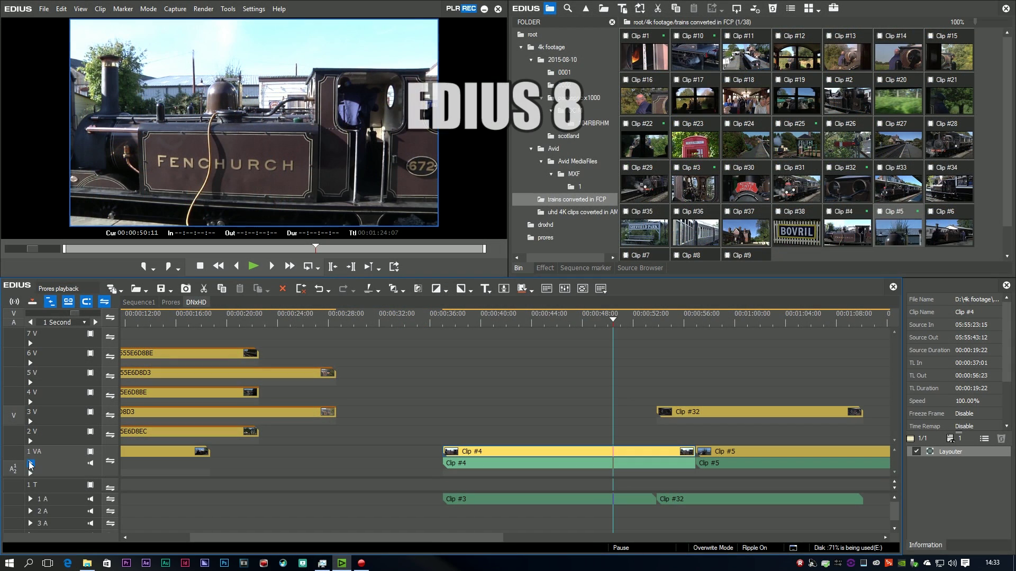
# Expand track 1 VA and darken the window colour sliders to -50 in User Settings
pyautogui.click(30, 463)
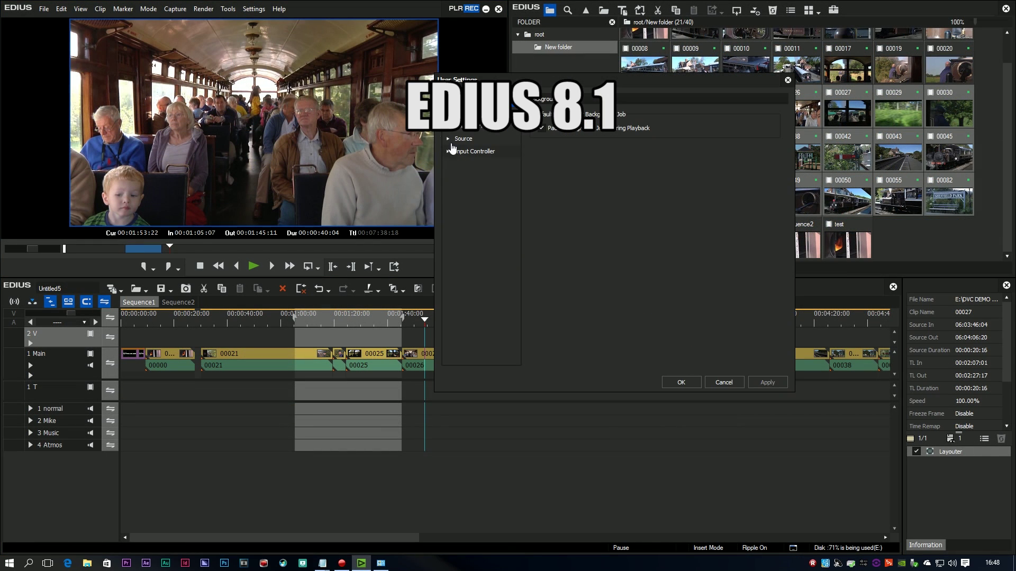
pyautogui.click(447, 127)
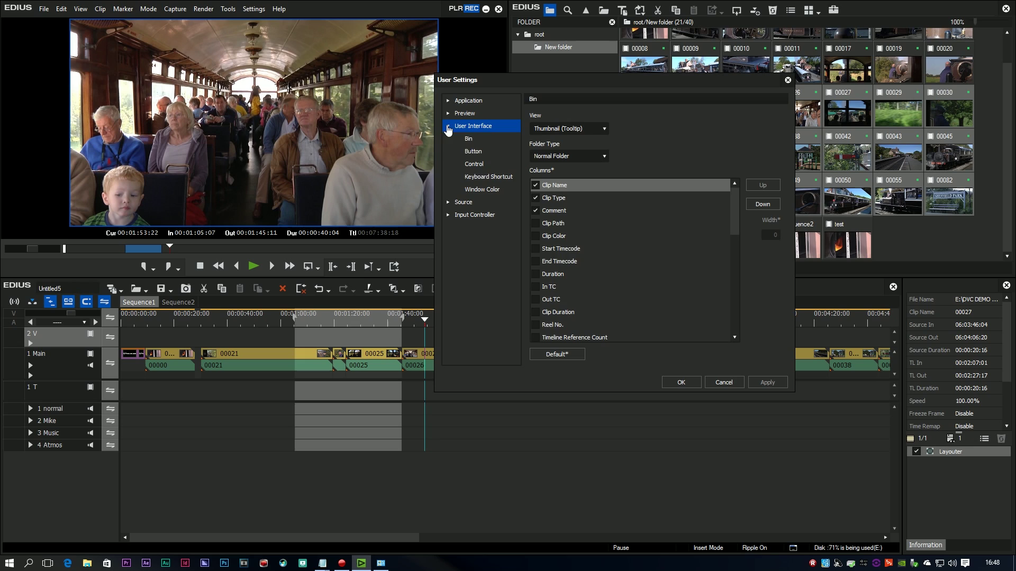
pyautogui.click(484, 189)
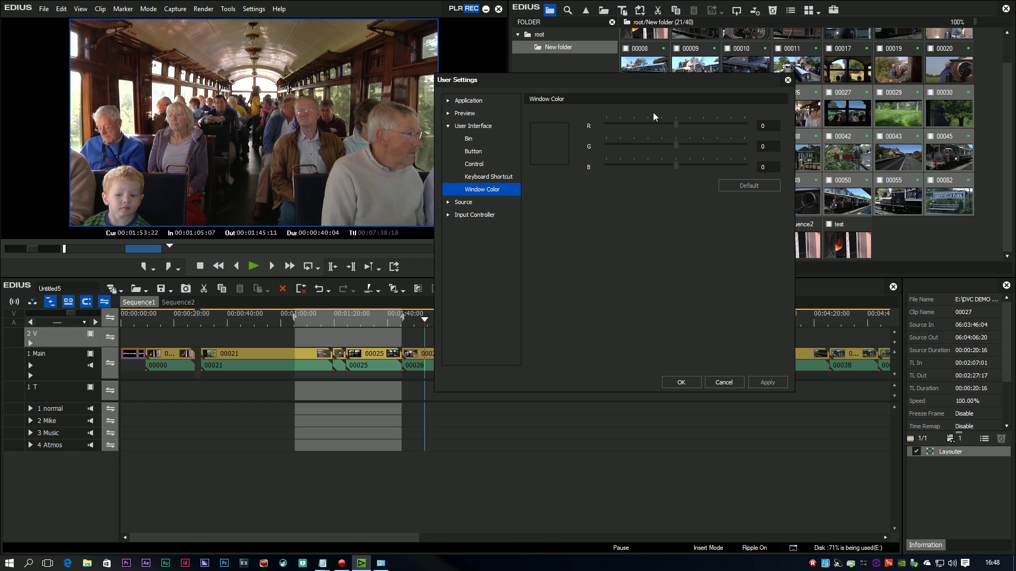
pyautogui.moveTo(676, 167); pyautogui.dragTo(604, 167)
pyautogui.moveTo(669, 149); pyautogui.dragTo(603, 148)
pyautogui.moveTo(670, 128); pyautogui.dragTo(594, 127)
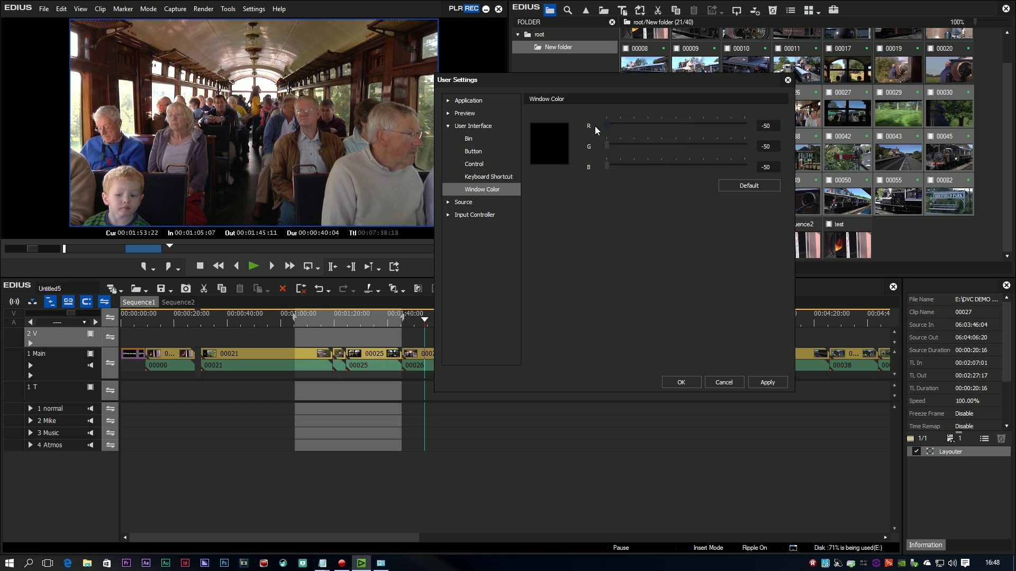
# Try a black window colour, then a grey one with red and green maxed
pyautogui.click(762, 186)
pyautogui.moveTo(690, 165)
pyautogui.mouseDown()
pyautogui.moveTo(649, 165)
pyautogui.moveTo(604, 126)
pyautogui.mouseUp()
pyautogui.click(767, 382)
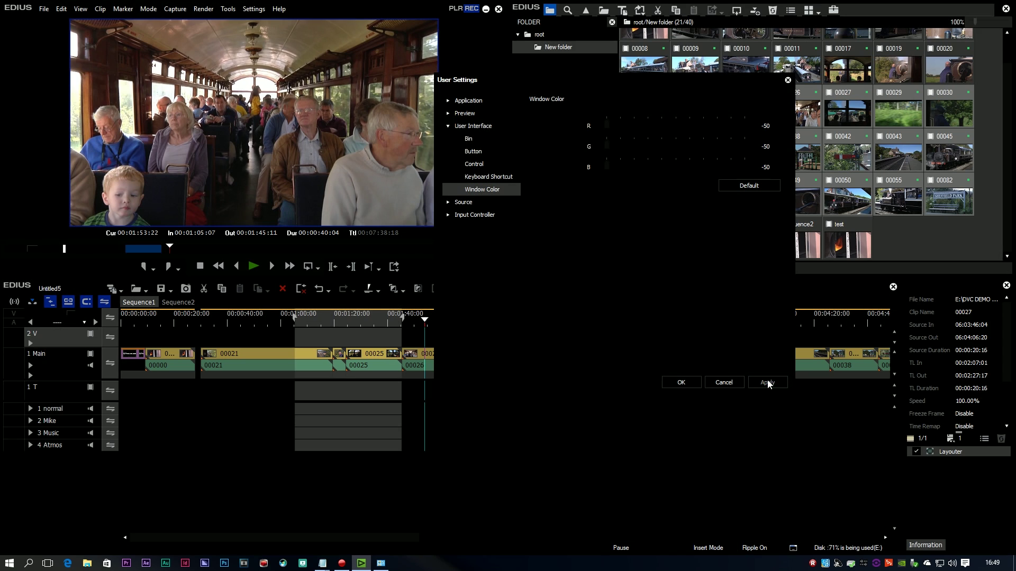
pyautogui.moveTo(606, 146); pyautogui.dragTo(746, 146)
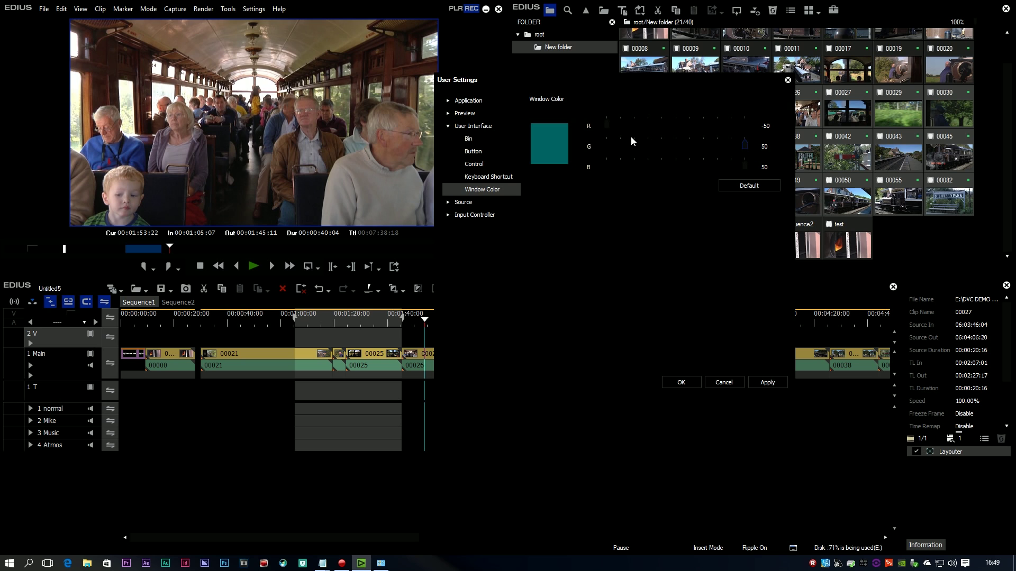
pyautogui.moveTo(604, 126); pyautogui.dragTo(747, 125)
pyautogui.click(767, 382)
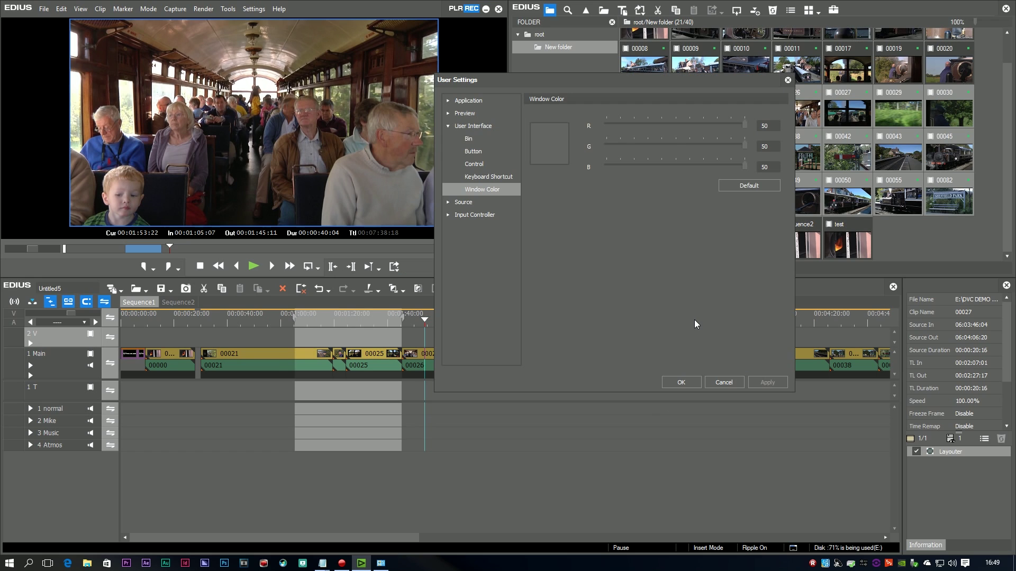
# Reset and apply the default dark window colour, then close User Settings
pyautogui.click(749, 186)
pyautogui.click(778, 383)
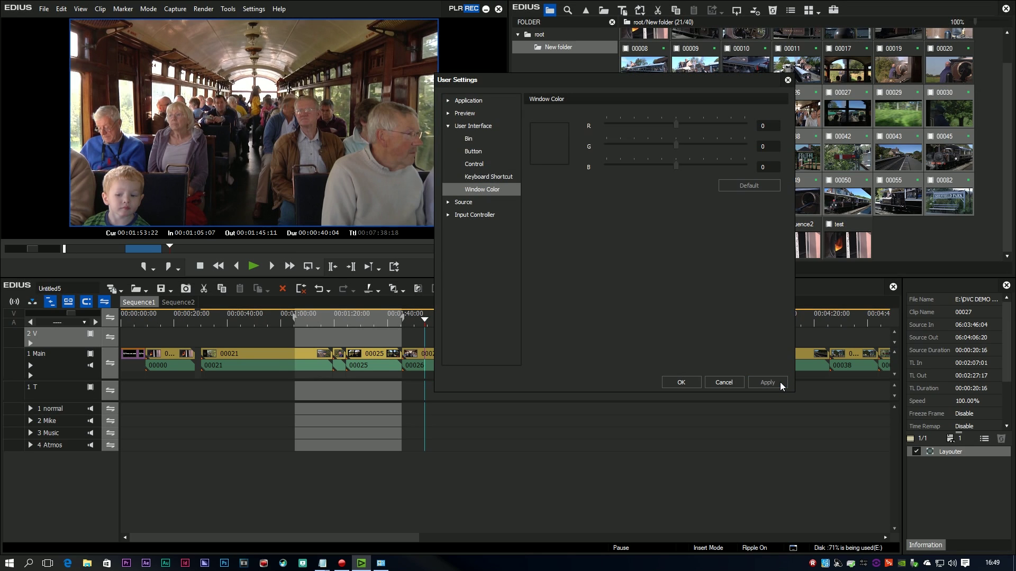
pyautogui.click(676, 381)
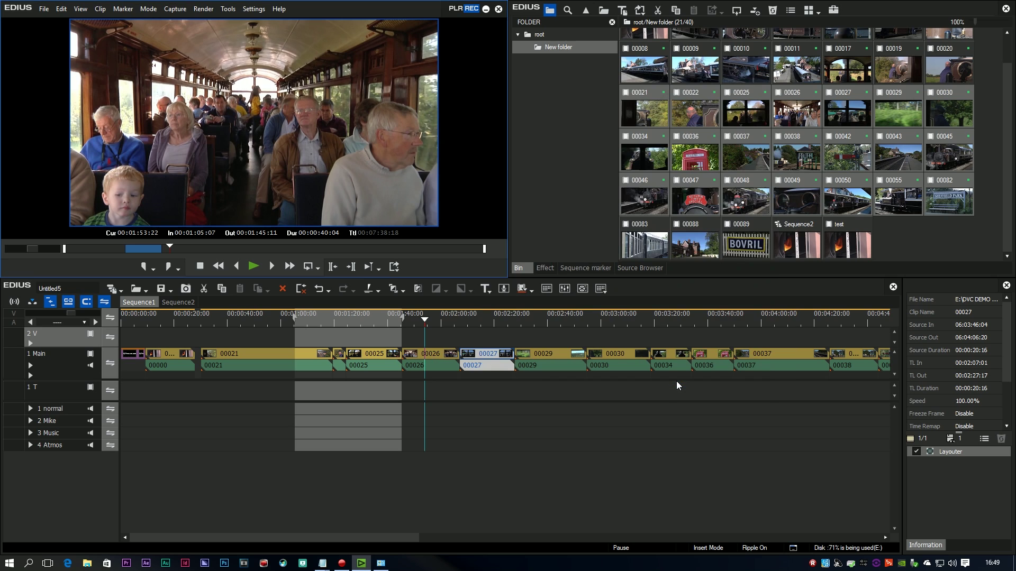
pyautogui.click(333, 320)
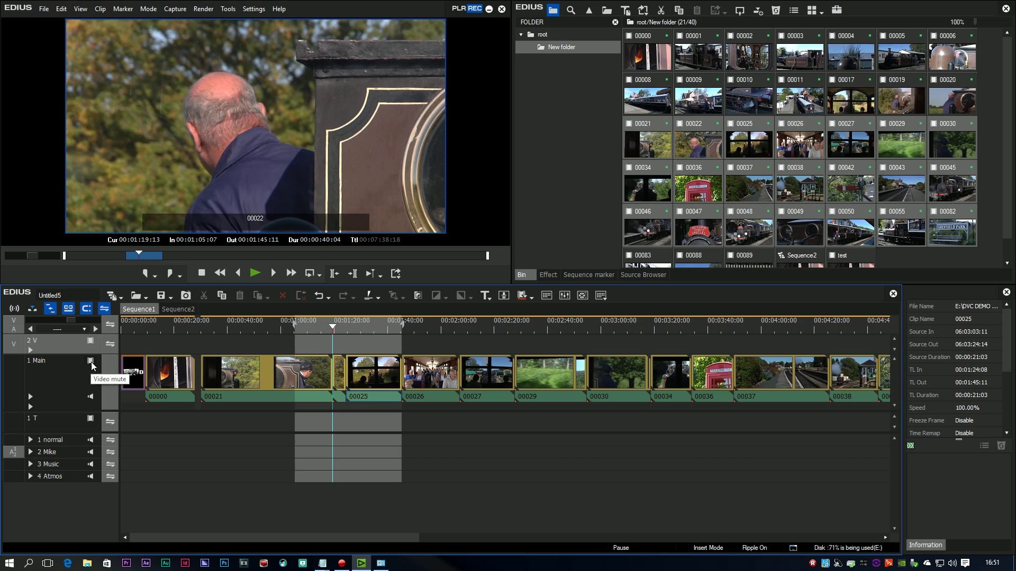
pyautogui.click(91, 362)
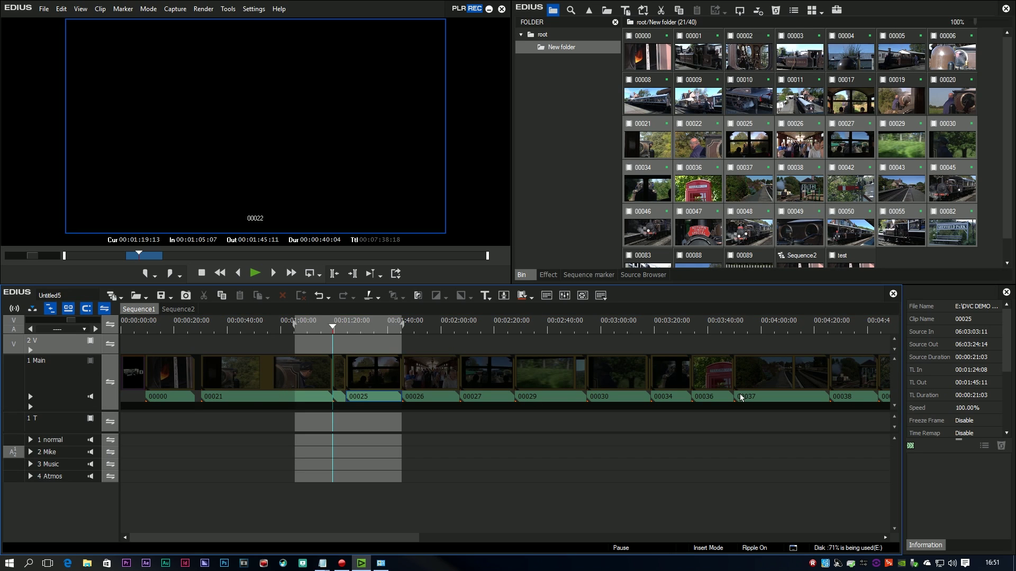
pyautogui.click(93, 399)
pyautogui.click(91, 397)
pyautogui.click(89, 363)
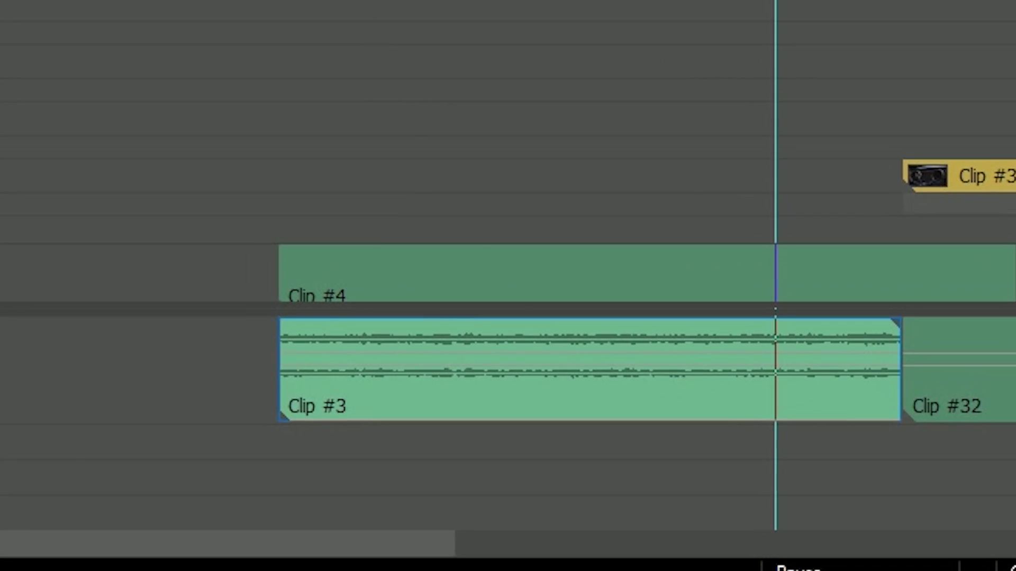
# Scrub the clips, park the playhead in Clip #3, and show the volume lines
pyautogui.moveTo(775, 8); pyautogui.dragTo(278, 4)
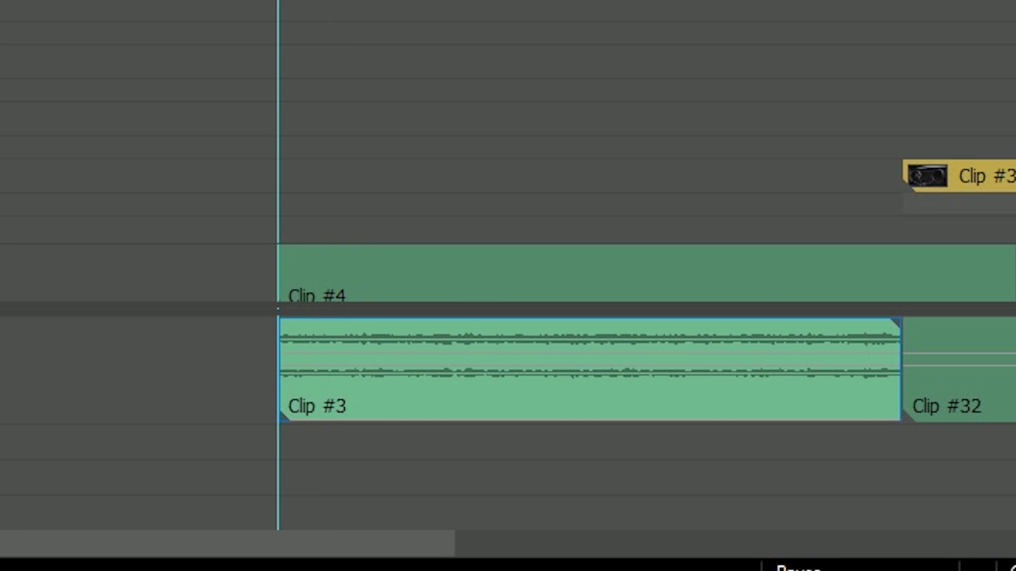
pyautogui.click(524, 4)
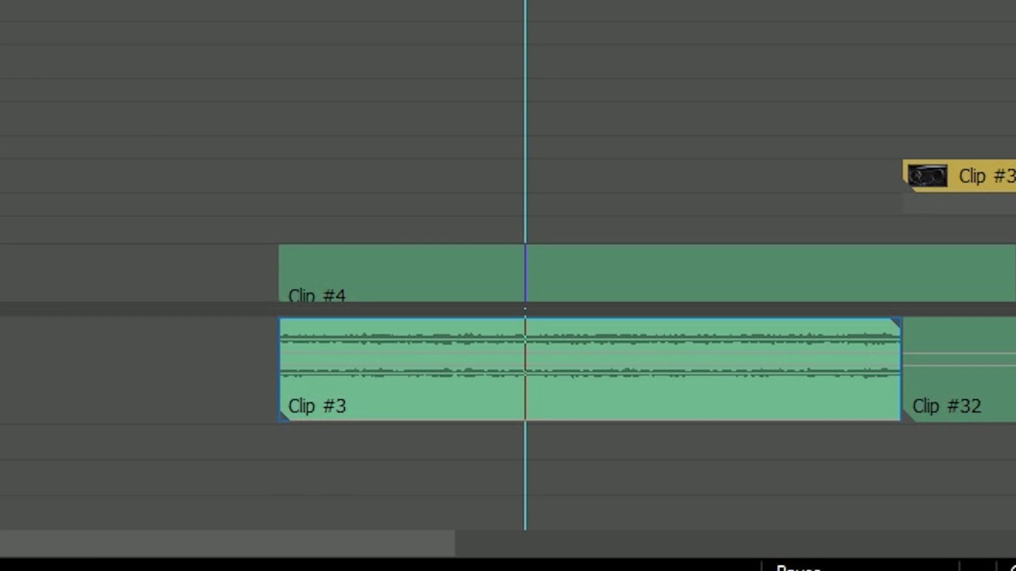
pyautogui.press('v')
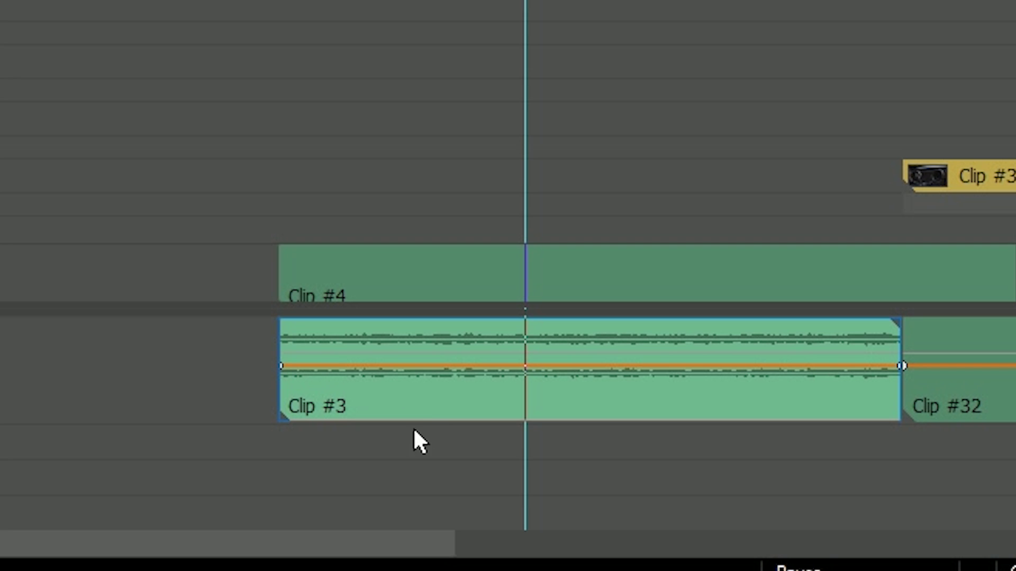
# Add Clip #3 volume points: one pulled down to silence, another raised to +12 dB
pyautogui.doubleClick(418, 372)
pyautogui.moveTo(419, 367)
pyautogui.mouseDown()
pyautogui.moveTo(421, 405)
pyautogui.moveTo(444, 384)
pyautogui.moveTo(427, 461)
pyautogui.mouseUp()
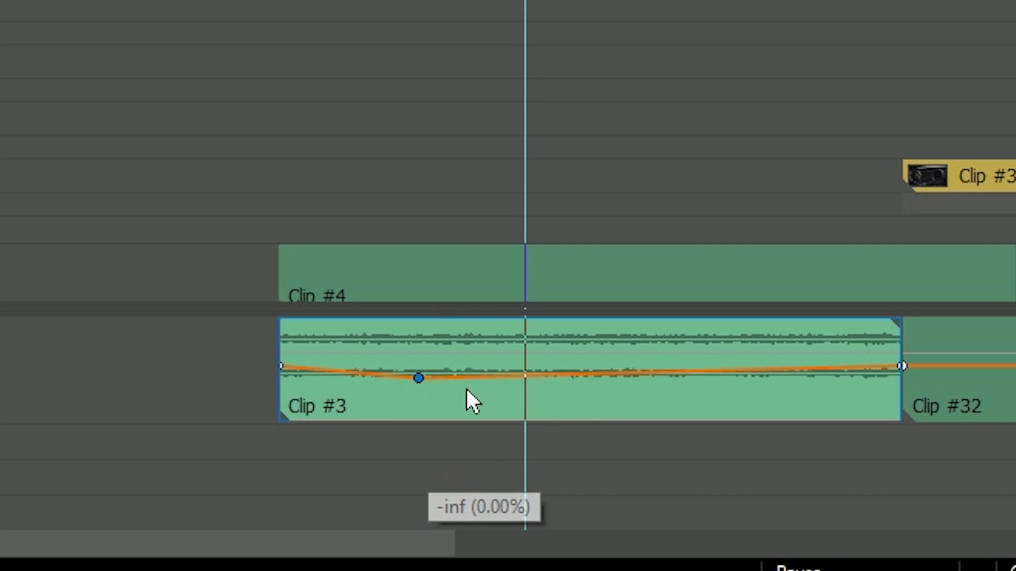
pyautogui.doubleClick(479, 374)
pyautogui.moveTo(479, 374); pyautogui.dragTo(486, 326)
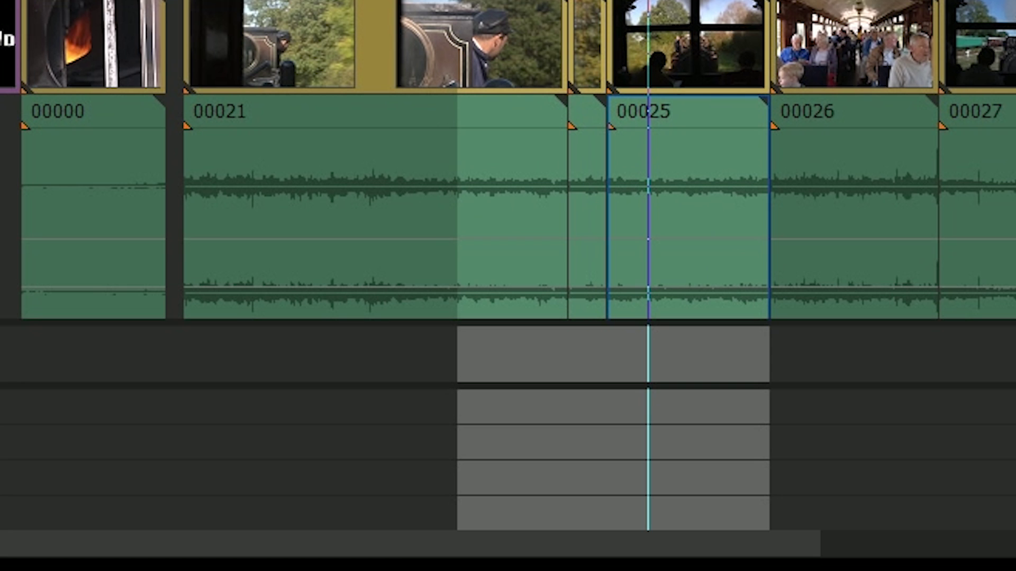
# Show volume lines and add a dip and a 12 dB peak on clip 00025
pyautogui.press('v')
pyautogui.doubleClick(676, 285)
pyautogui.doubleClick(648, 286)
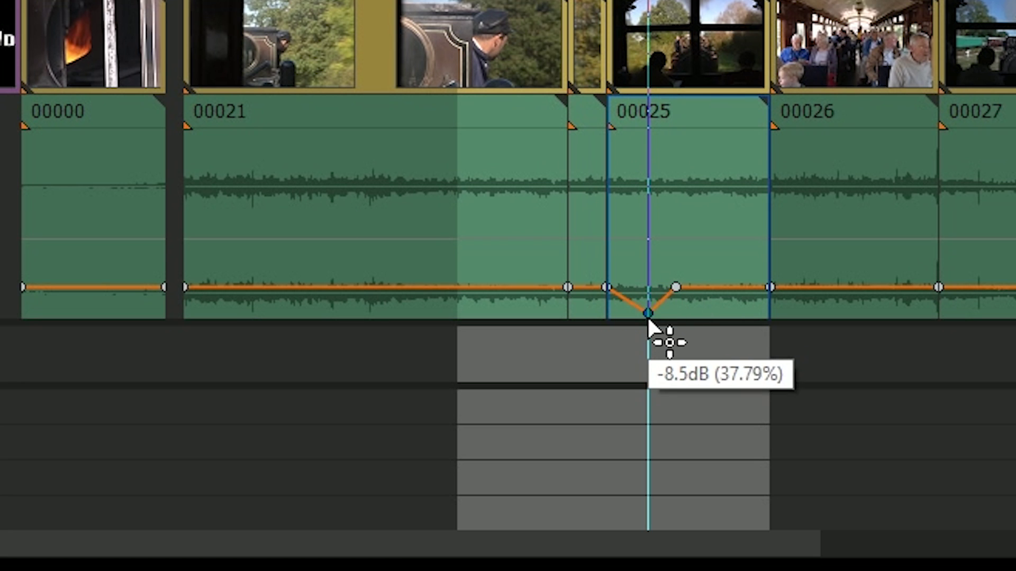
pyautogui.moveTo(648, 287); pyautogui.dragTo(648, 310)
pyautogui.moveTo(675, 258)
pyautogui.mouseDown()
pyautogui.moveTo(680, 130)
pyautogui.moveTo(694, 91)
pyautogui.mouseUp()
# Select clips 00025 and 00021, then delete all volume points on clip 00025
pyautogui.click(735, 245)
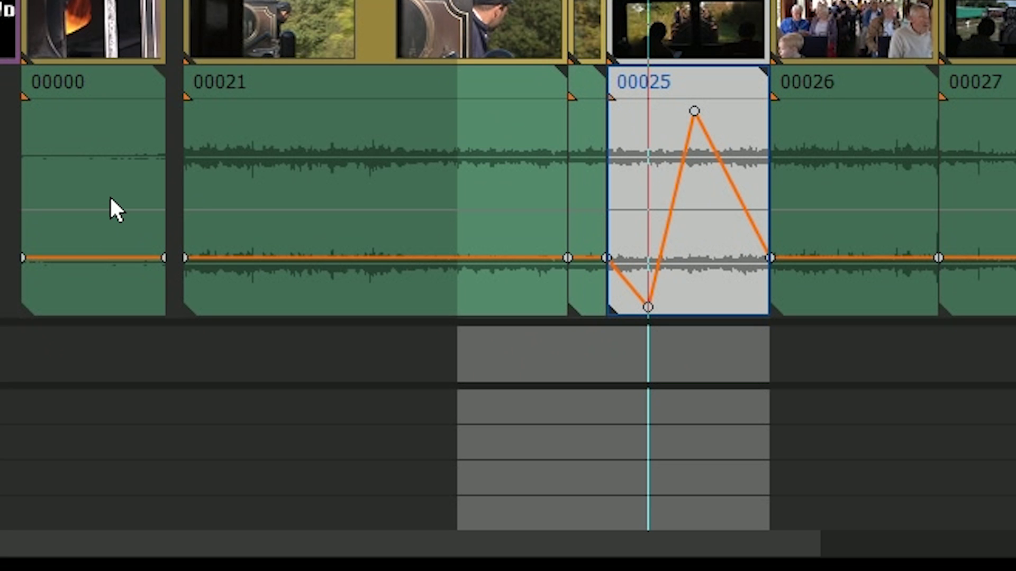
pyautogui.click(190, 77)
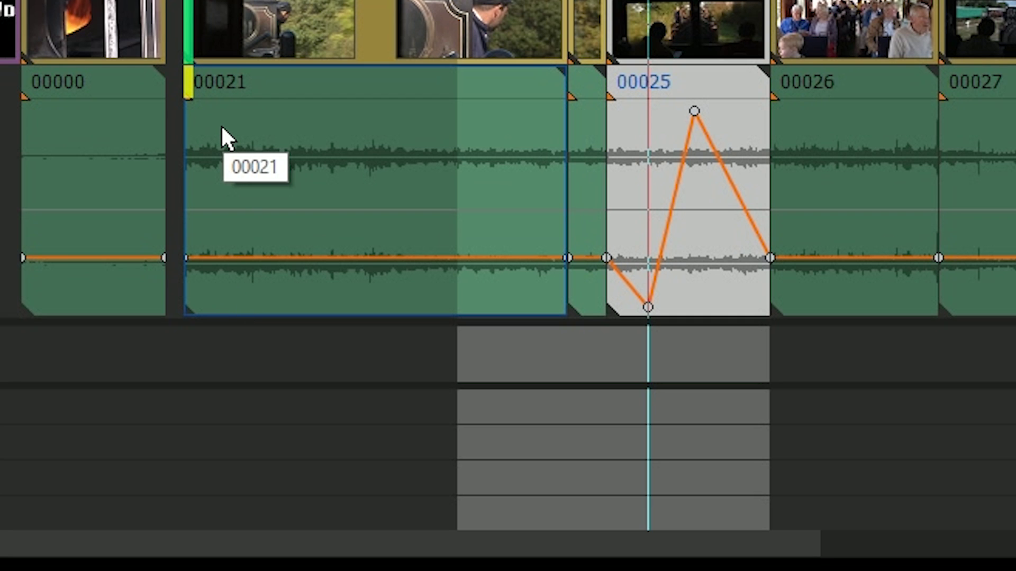
pyautogui.rightClick(695, 111)
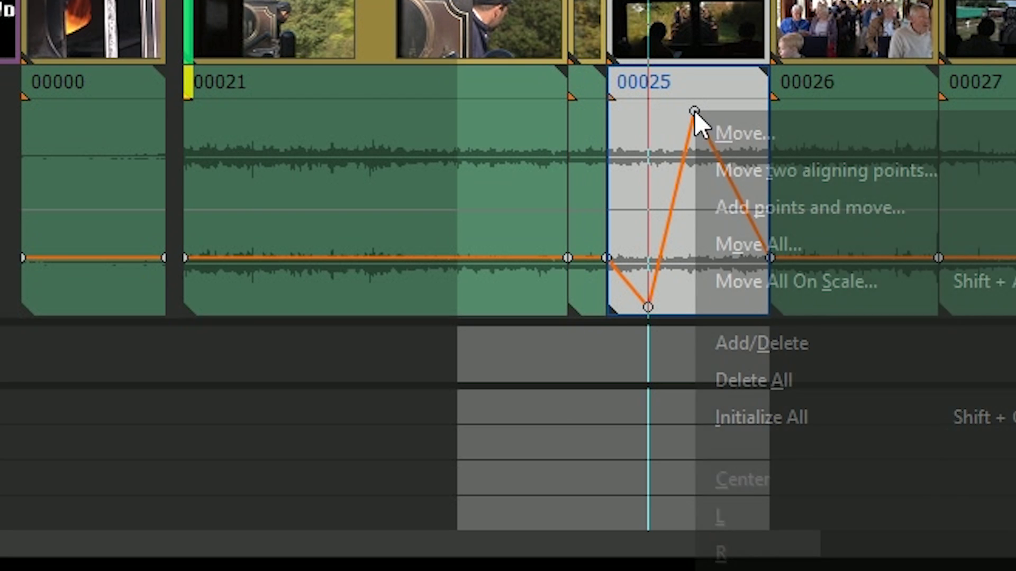
pyautogui.click(782, 384)
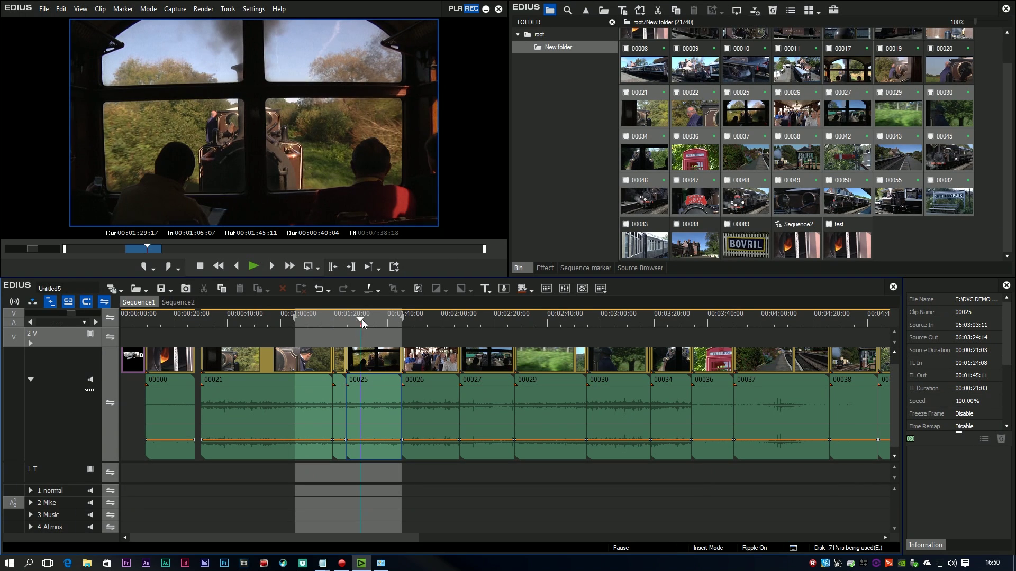
# Advance the playhead to 00:01:37:15 inside clip 00025
pyautogui.moveTo(362, 319)
pyautogui.mouseDown()
pyautogui.moveTo(317, 324)
pyautogui.moveTo(381, 324)
pyautogui.mouseUp()
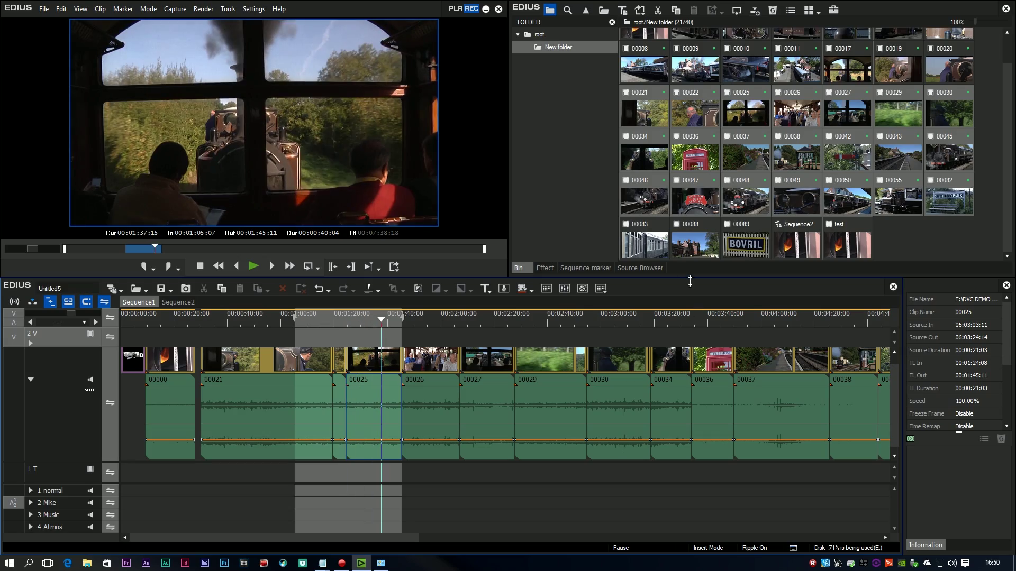